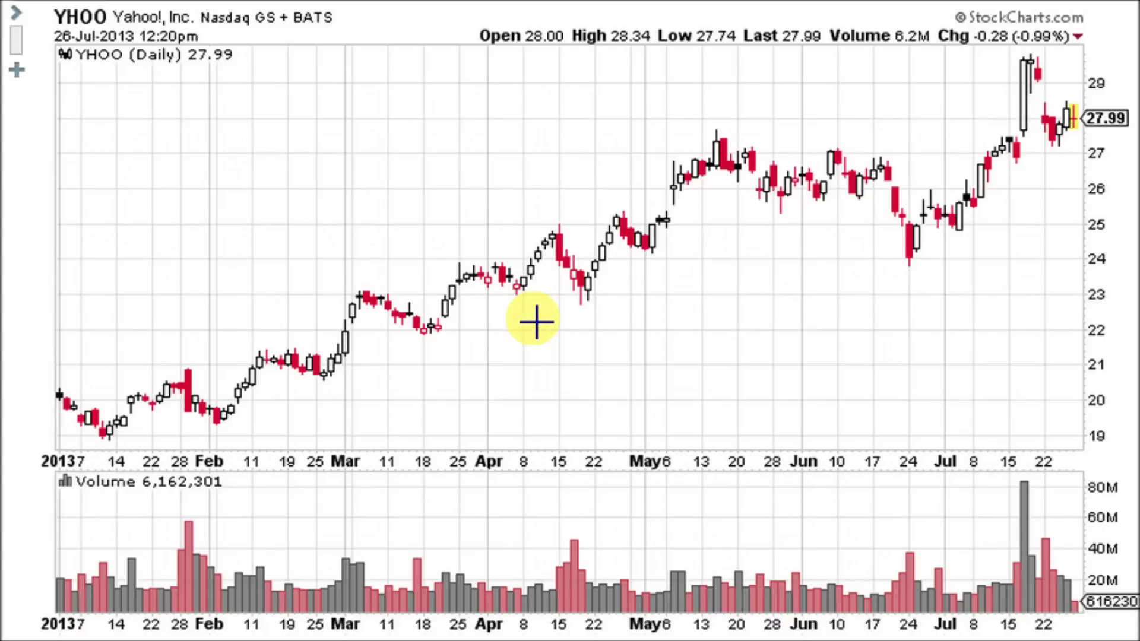
Step: Select the Pct Price Oscillator (PPO) as an indicator for the YHOO daily chart
{"action": "scroll", "coordinate": [536, 322], "scroll_direction": "down", "scroll_amount": 5}
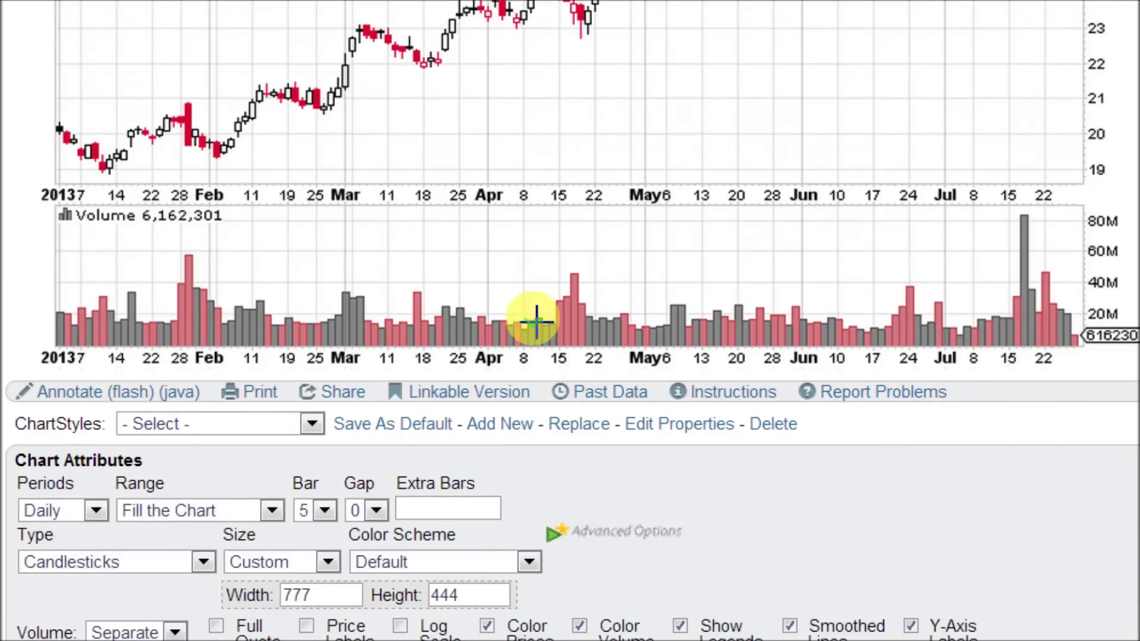
{"action": "scroll", "coordinate": [536, 323], "scroll_direction": "down", "scroll_amount": 1}
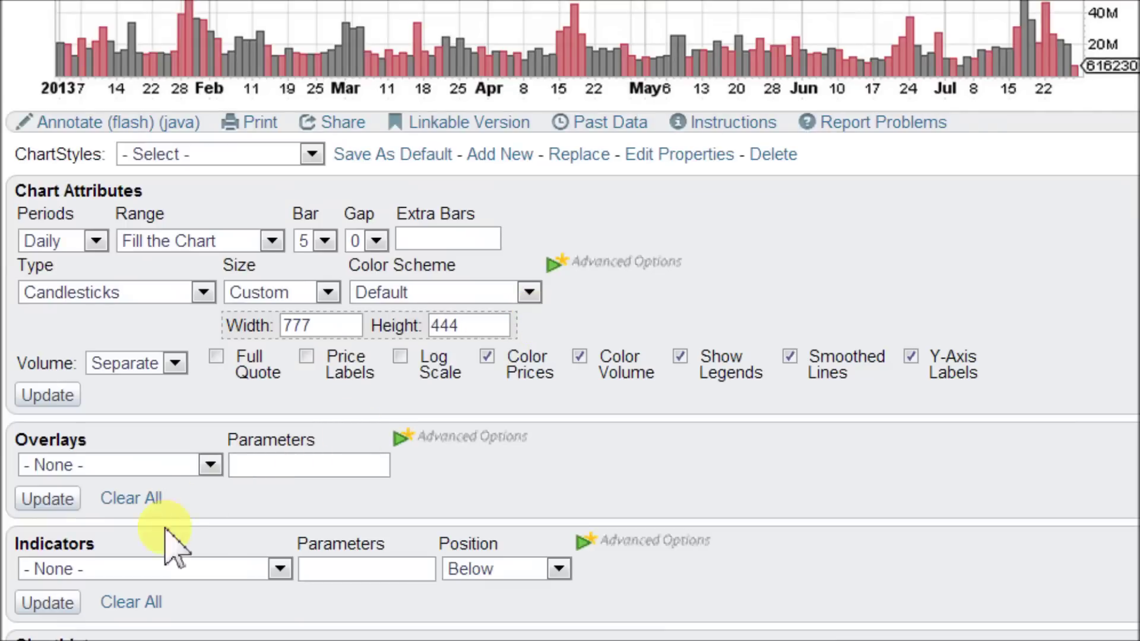
{"action": "left_click", "coordinate": [180, 570]}
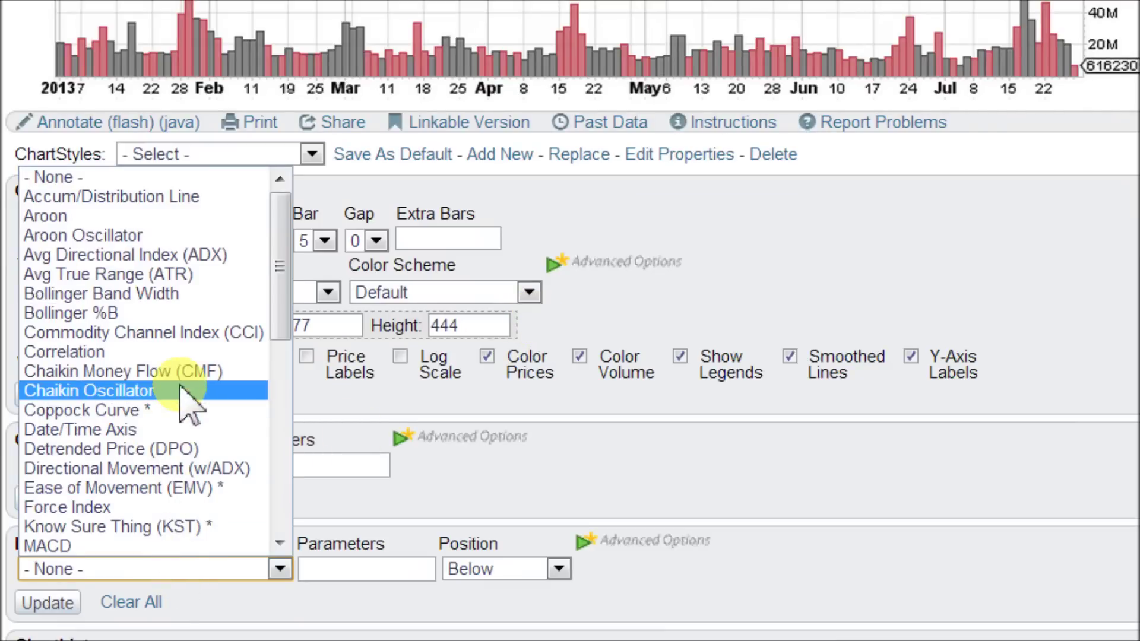
{"action": "scroll", "coordinate": [189, 392], "scroll_direction": "down", "scroll_amount": 2}
{"action": "scroll", "coordinate": [181, 387], "scroll_direction": "down", "scroll_amount": 1}
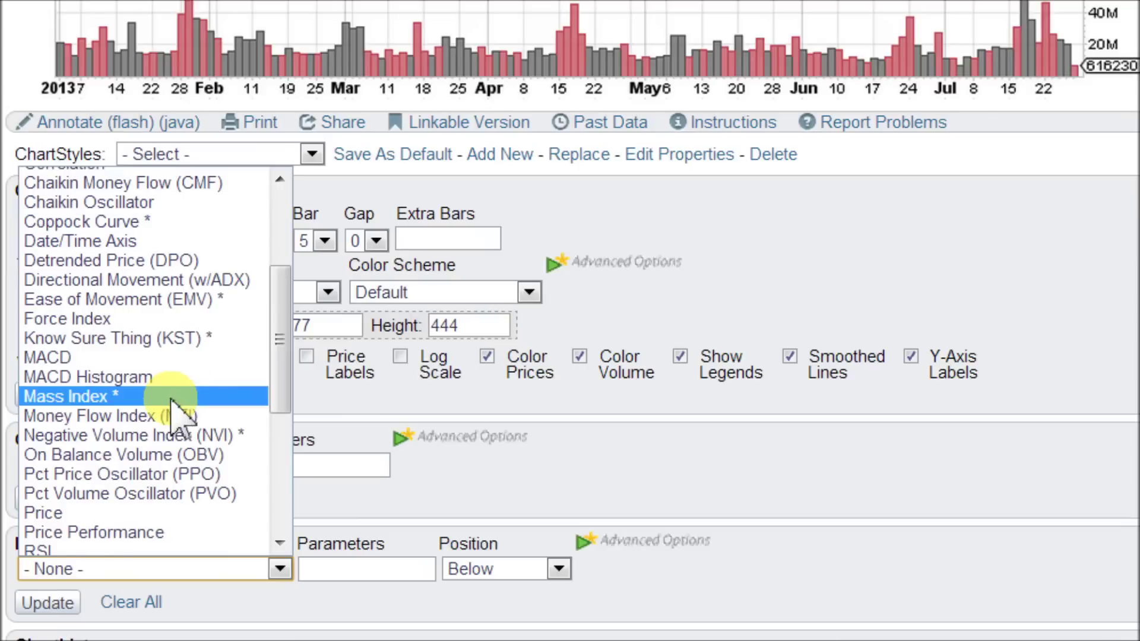
{"action": "scroll", "coordinate": [181, 404], "scroll_direction": "down", "scroll_amount": 4}
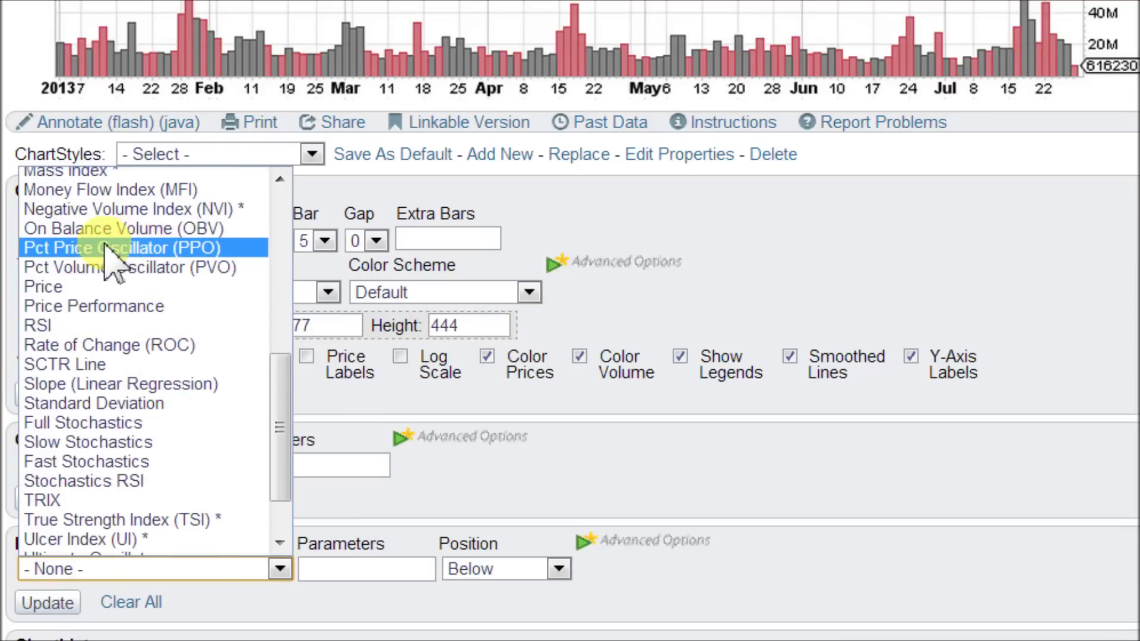
{"action": "left_click", "coordinate": [126, 249]}
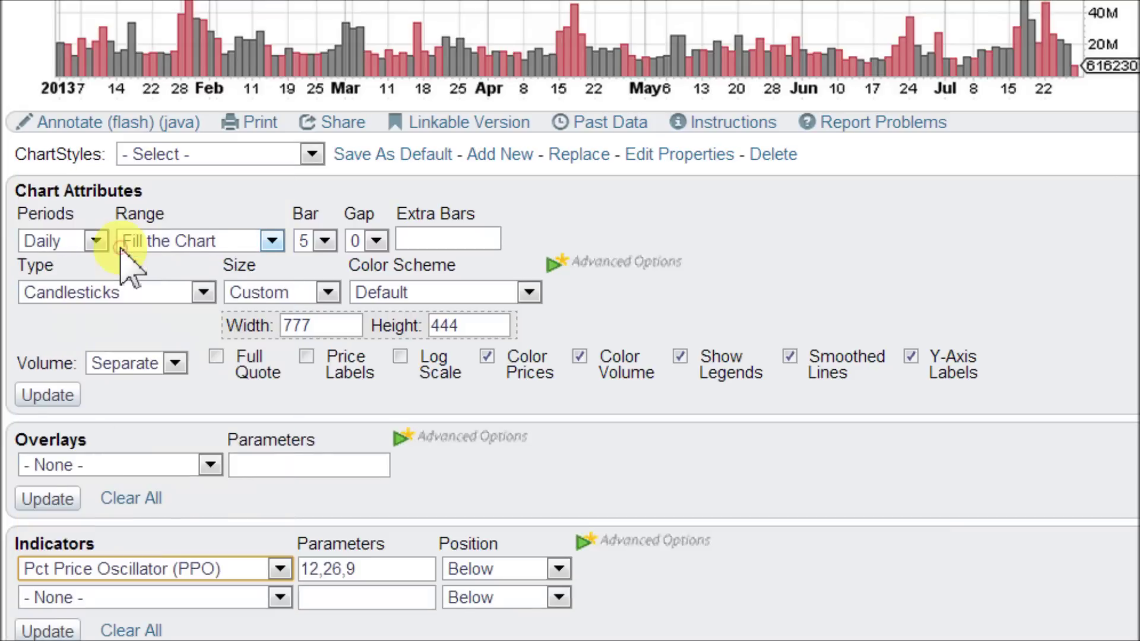
Step: Set the PPO indicator's parameters to 12,26,9
{"action": "left_click", "coordinate": [402, 575]}
{"action": "triple_click", "coordinate": [402, 574]}
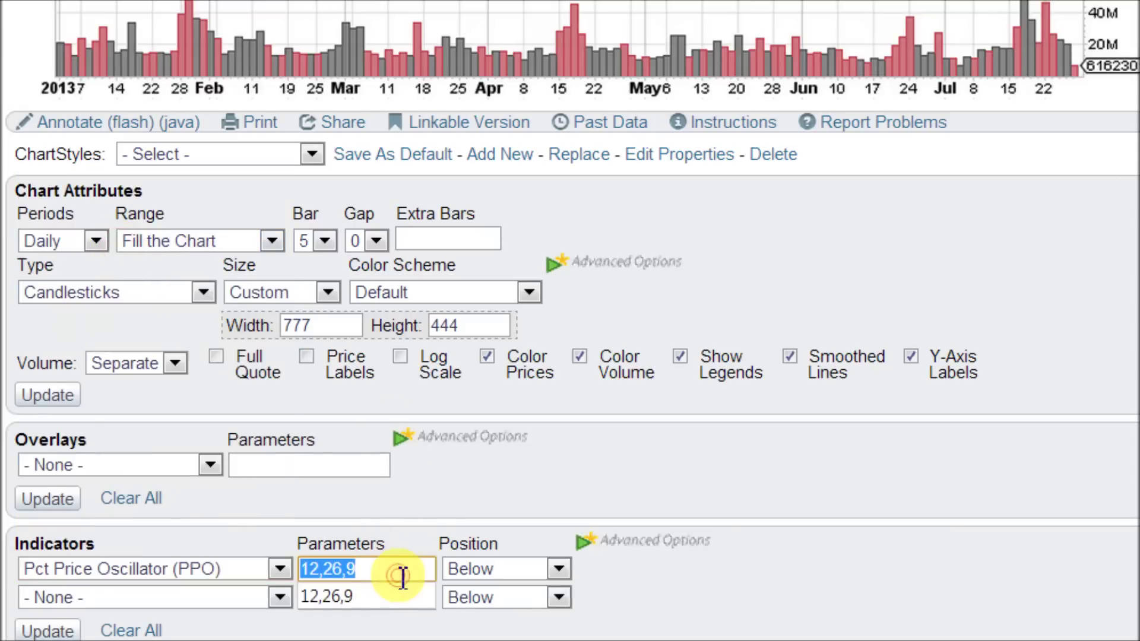
{"action": "key", "text": "BackSpace"}
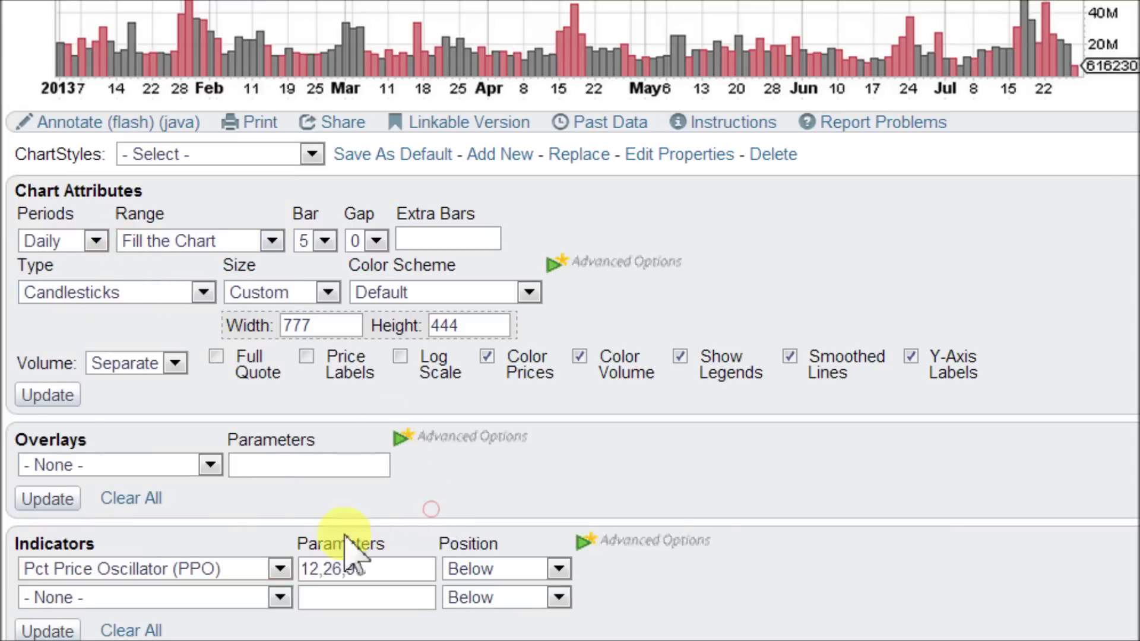
{"action": "type", "text": "12"}
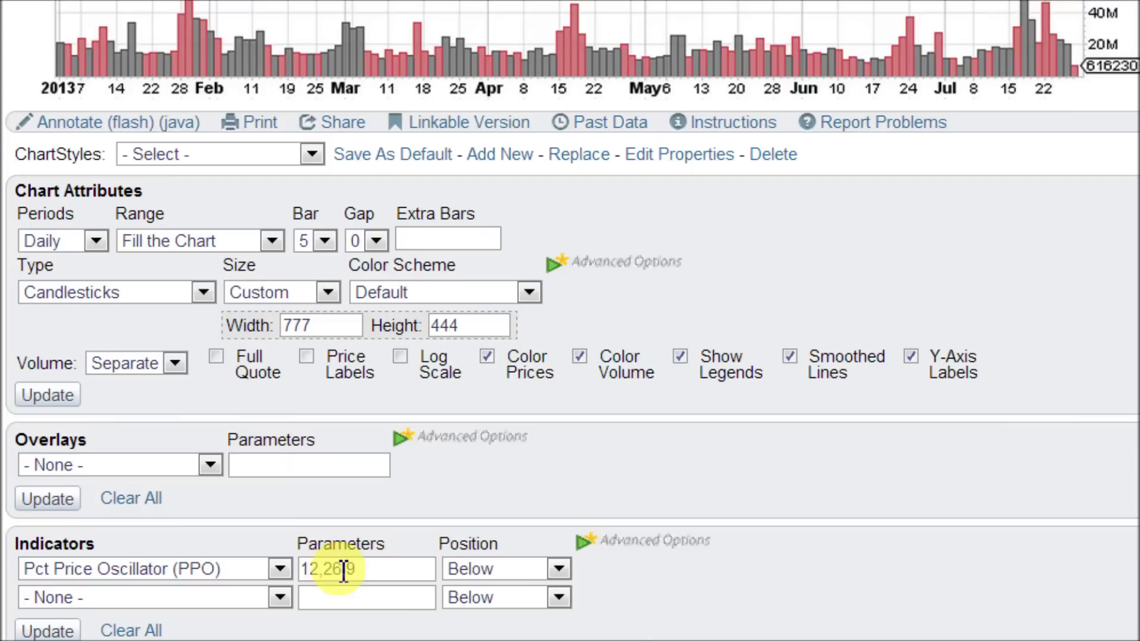
{"action": "type", "text": ",26,9"}
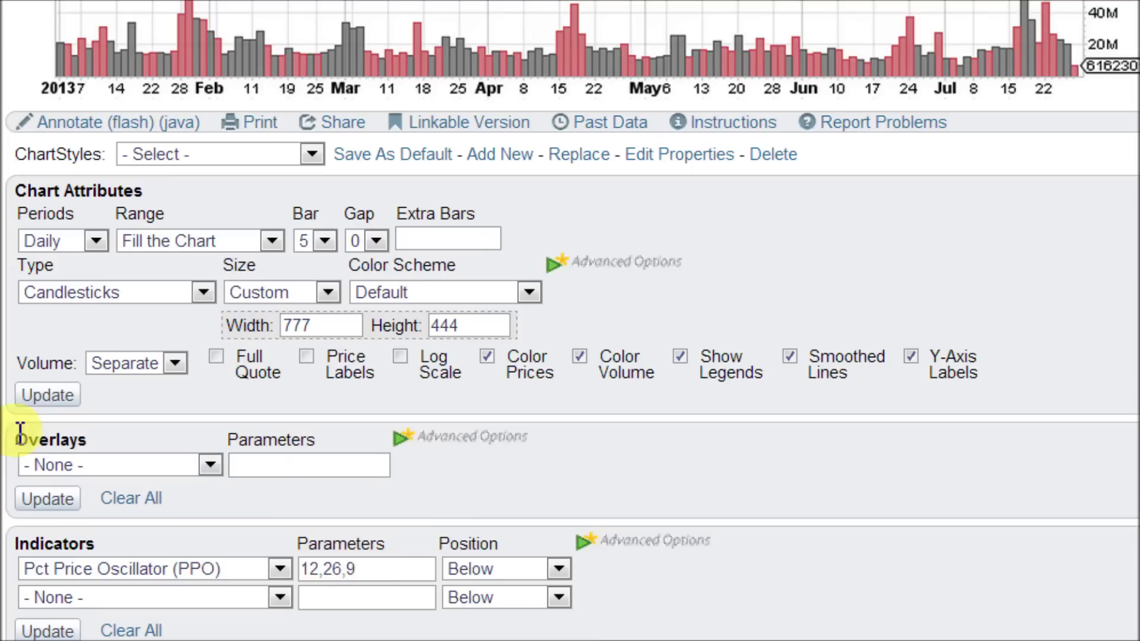
Step: Choose an exponential moving average, Moving Avg (exp), for each of the first two overlays
{"action": "left_click", "coordinate": [95, 466]}
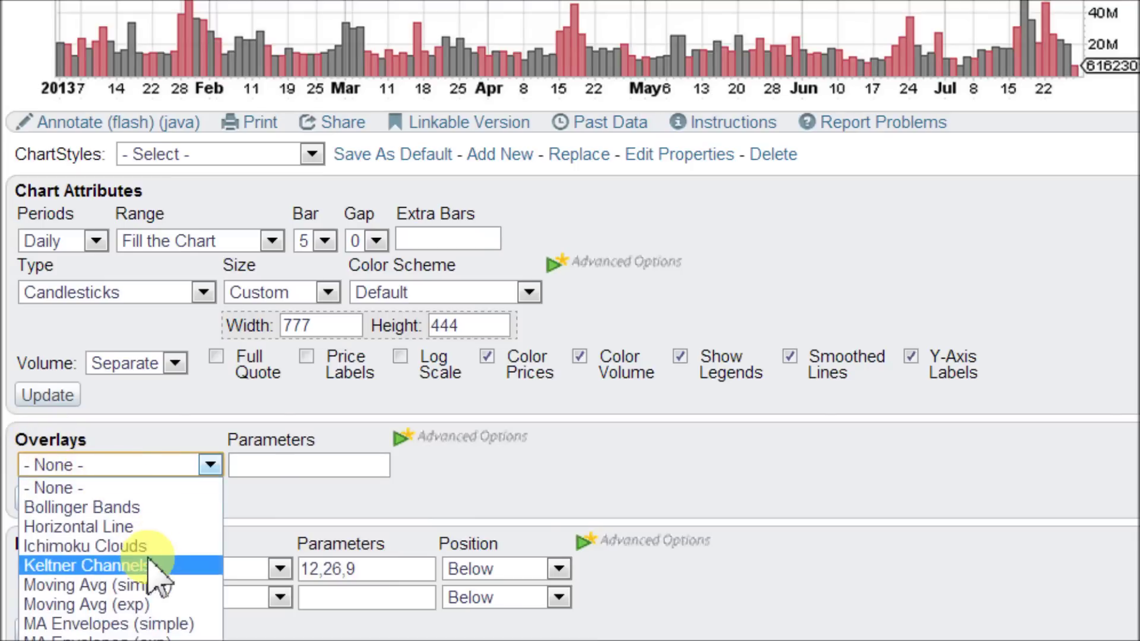
{"action": "left_click", "coordinate": [128, 605]}
{"action": "left_click", "coordinate": [156, 496]}
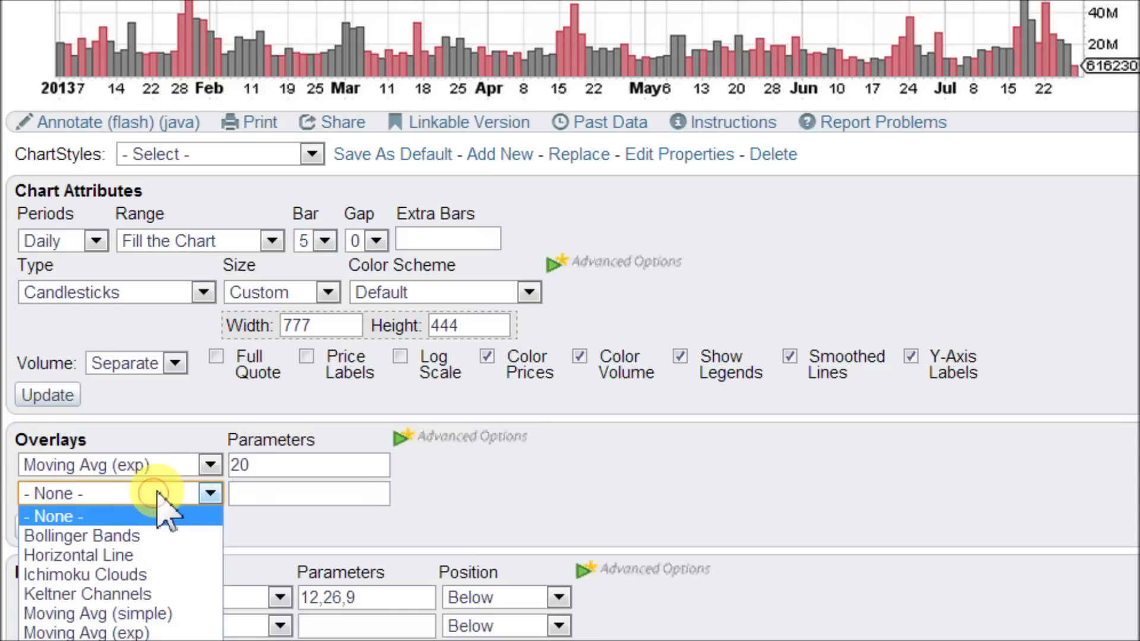
{"action": "left_click", "coordinate": [127, 632]}
Step: Set the two exponential moving averages to 12 and 26 periods and update the chart
{"action": "double_click", "coordinate": [279, 463]}
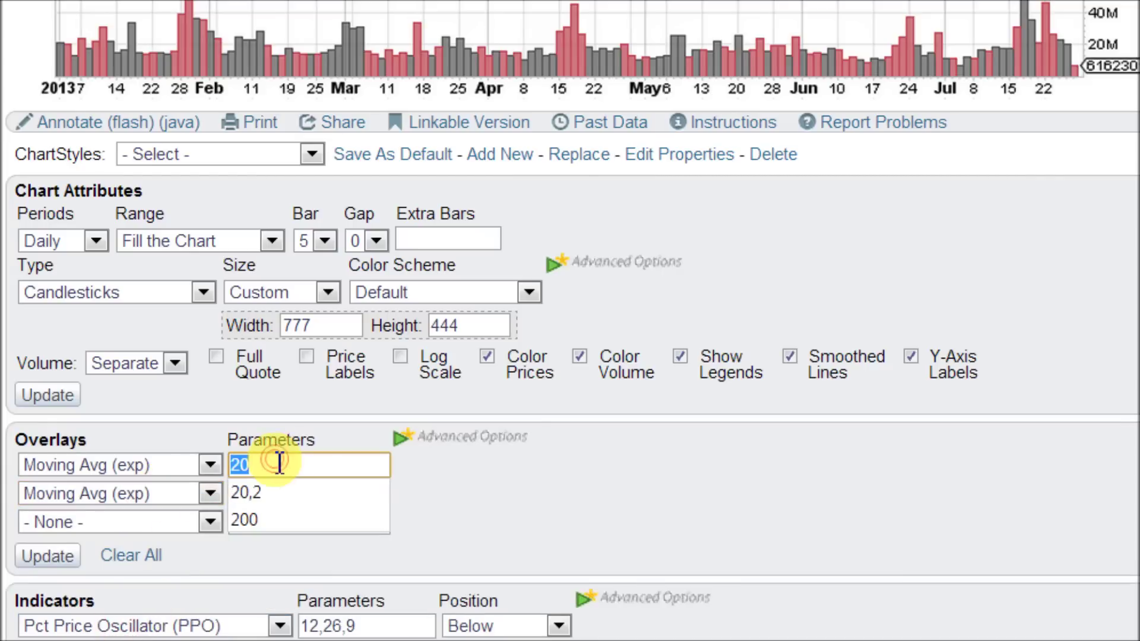
{"action": "type", "text": "12"}
{"action": "key", "text": "Tab"}
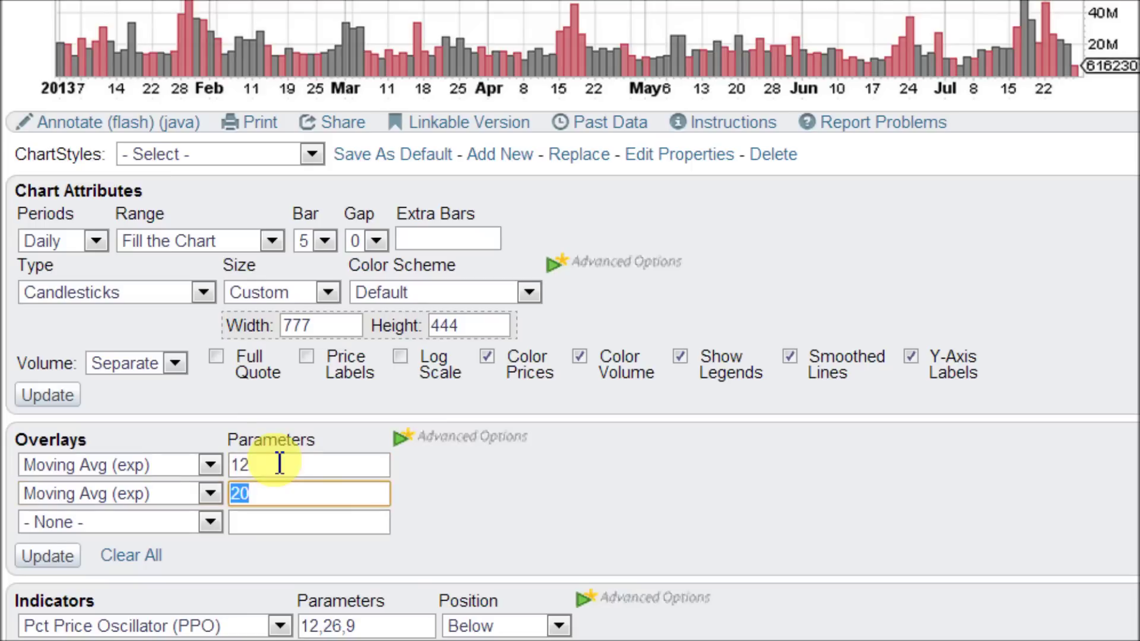
{"action": "type", "text": "26"}
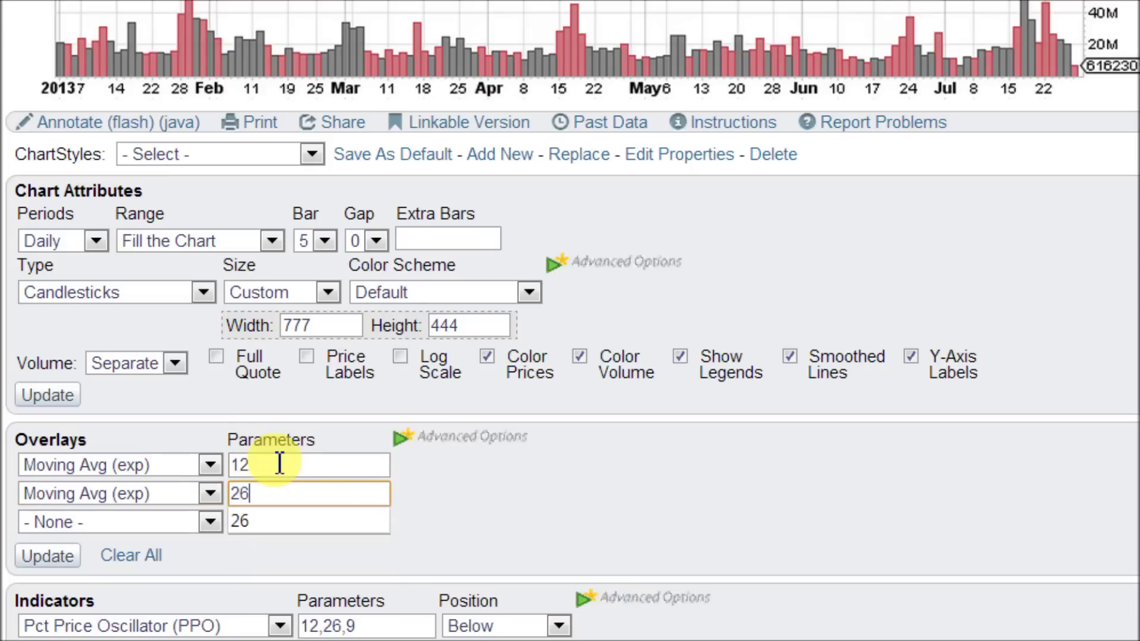
{"action": "left_click", "coordinate": [566, 457]}
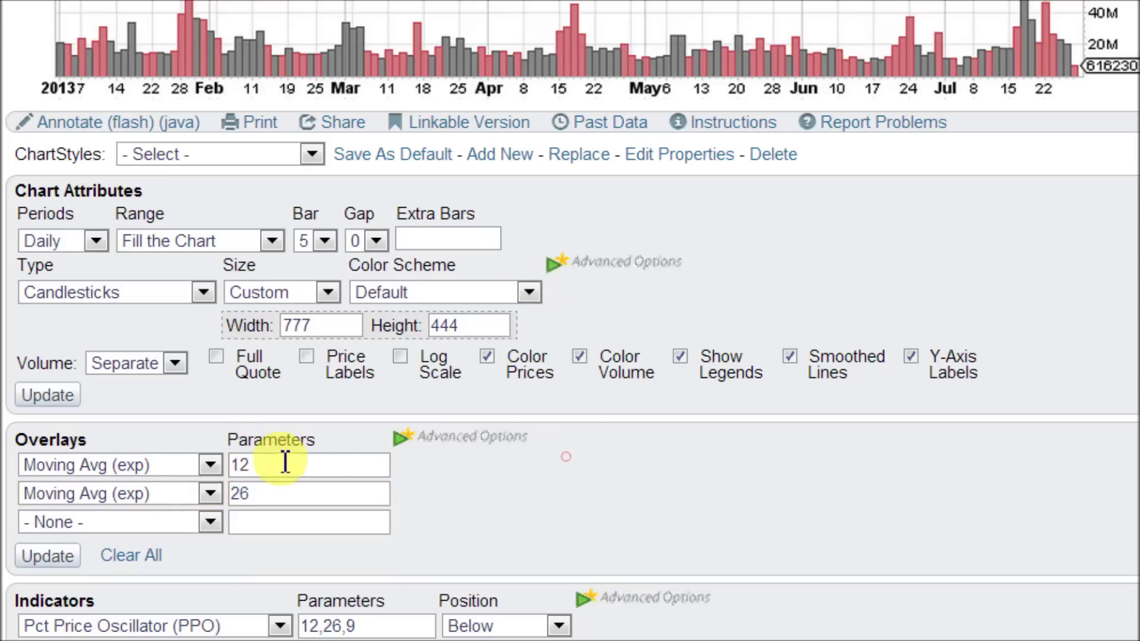
{"action": "left_click", "coordinate": [50, 555]}
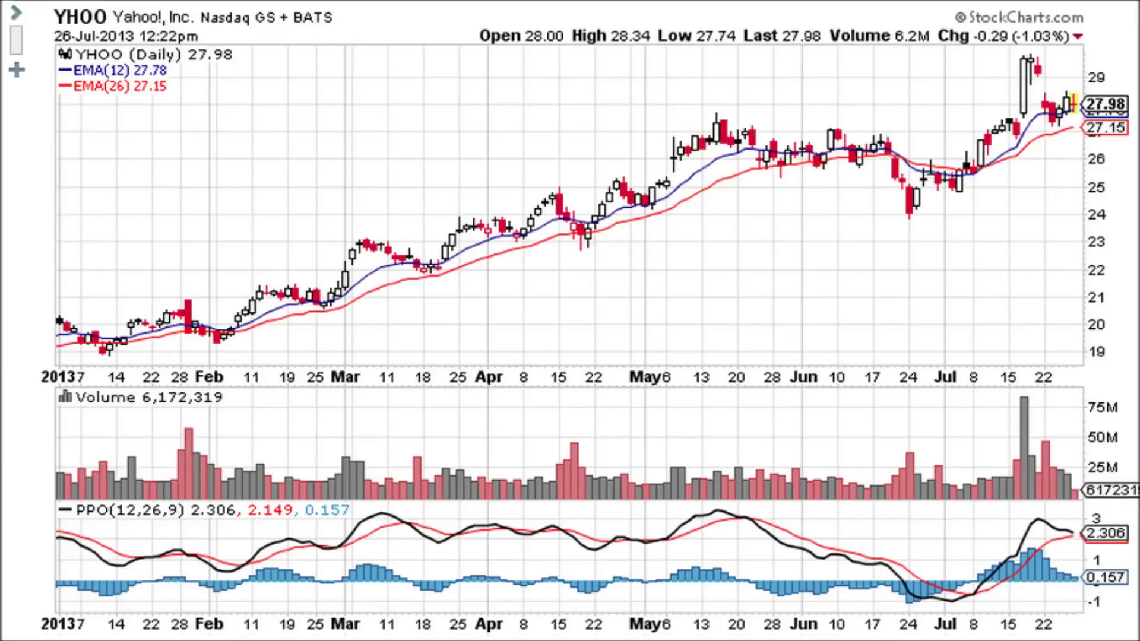
{"action": "scroll", "coordinate": [569, 321], "scroll_direction": "down", "scroll_amount": 4}
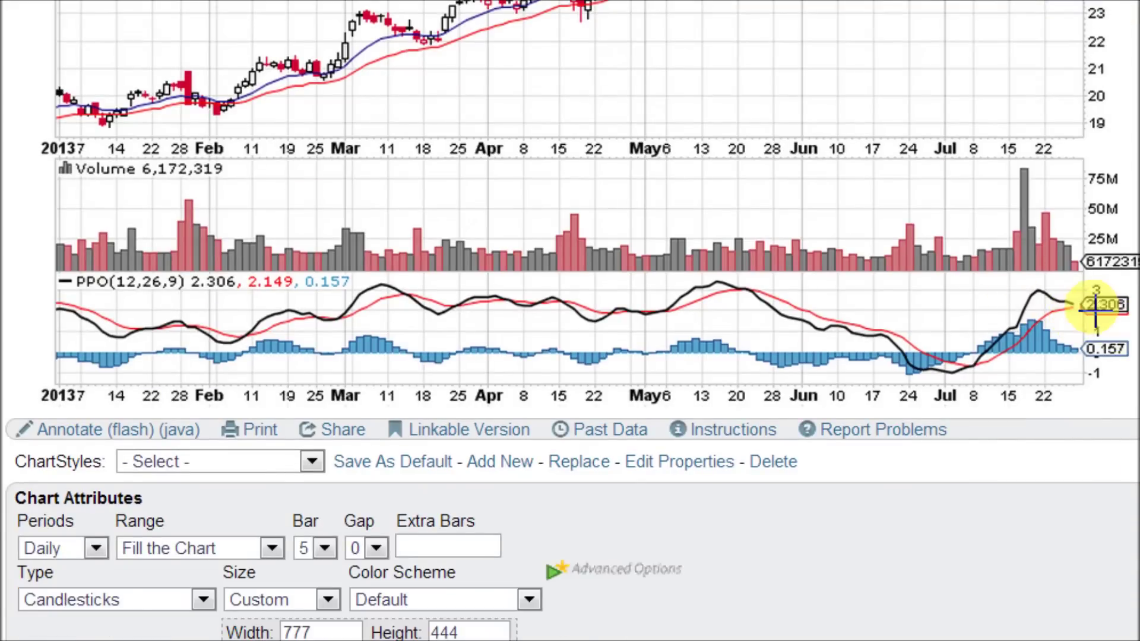
{"action": "scroll", "coordinate": [1007, 398], "scroll_direction": "down", "scroll_amount": 5}
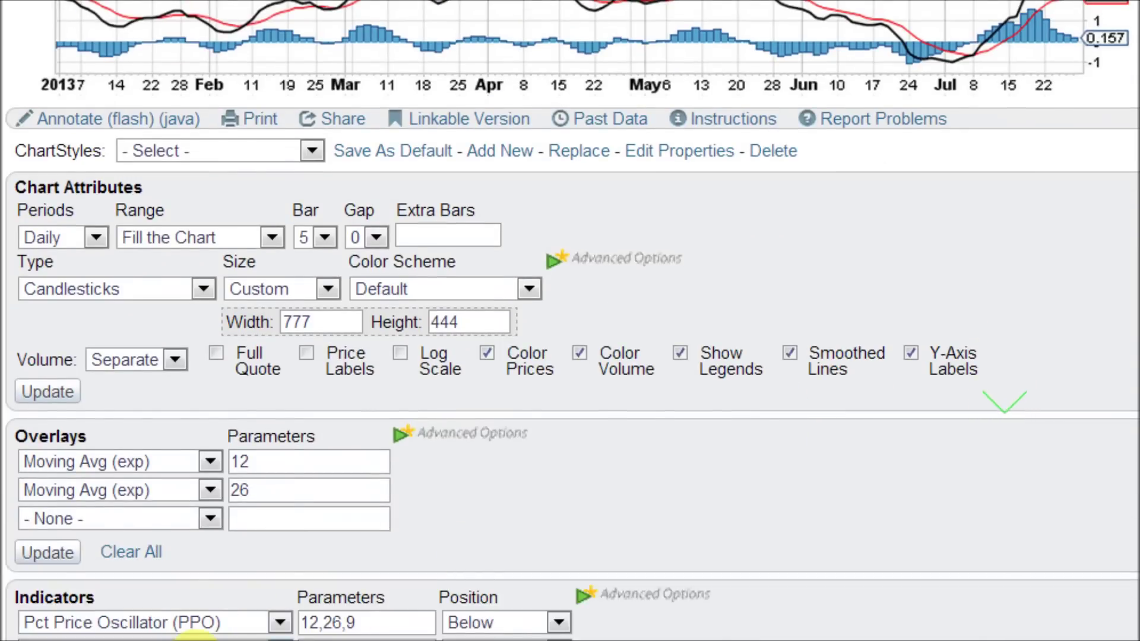
{"action": "left_click", "coordinate": [196, 624]}
{"action": "key", "text": "Escape"}
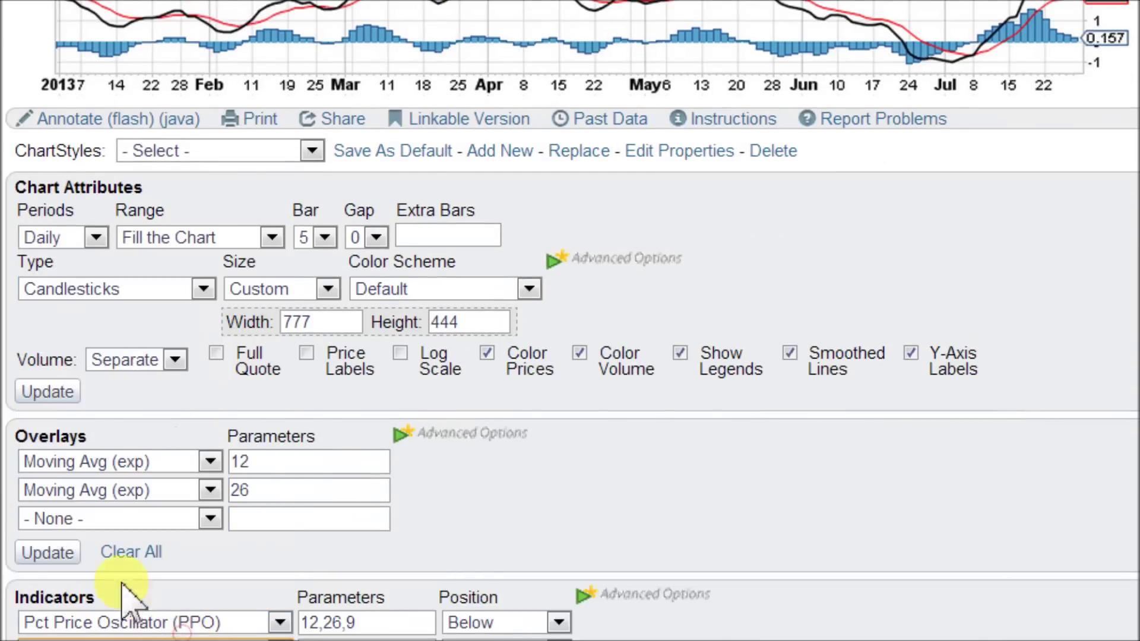
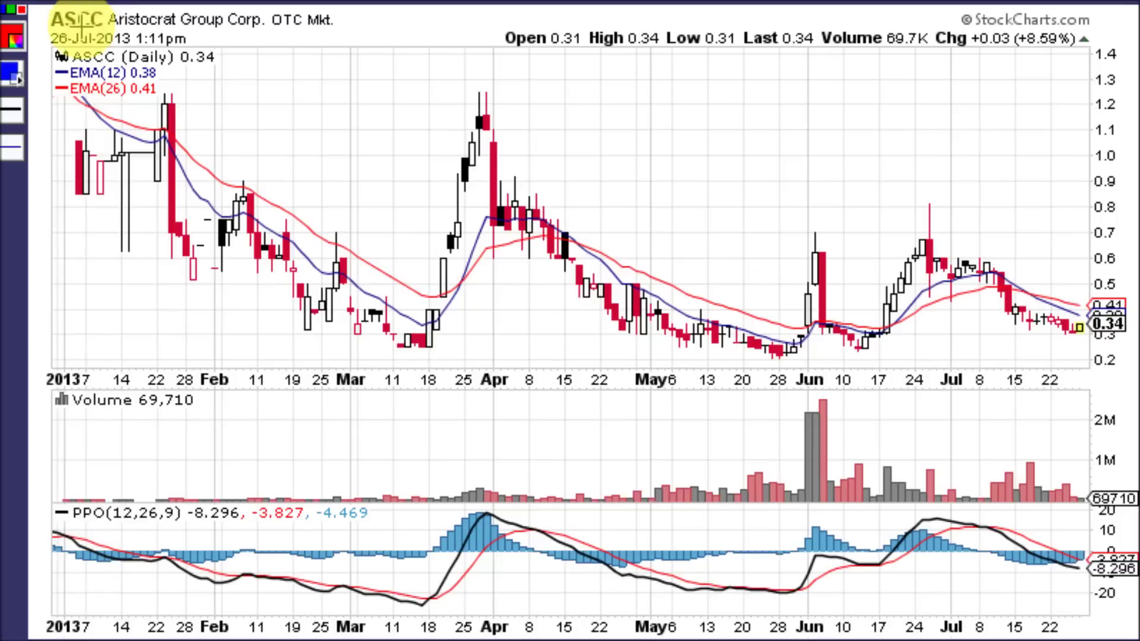
Step: On the ASCC chart, draw a red vertical line at about January 7 and green ones at about March 18, late May and June 18
{"action": "left_click", "coordinate": [89, 117]}
{"action": "left_click", "coordinate": [155, 120]}
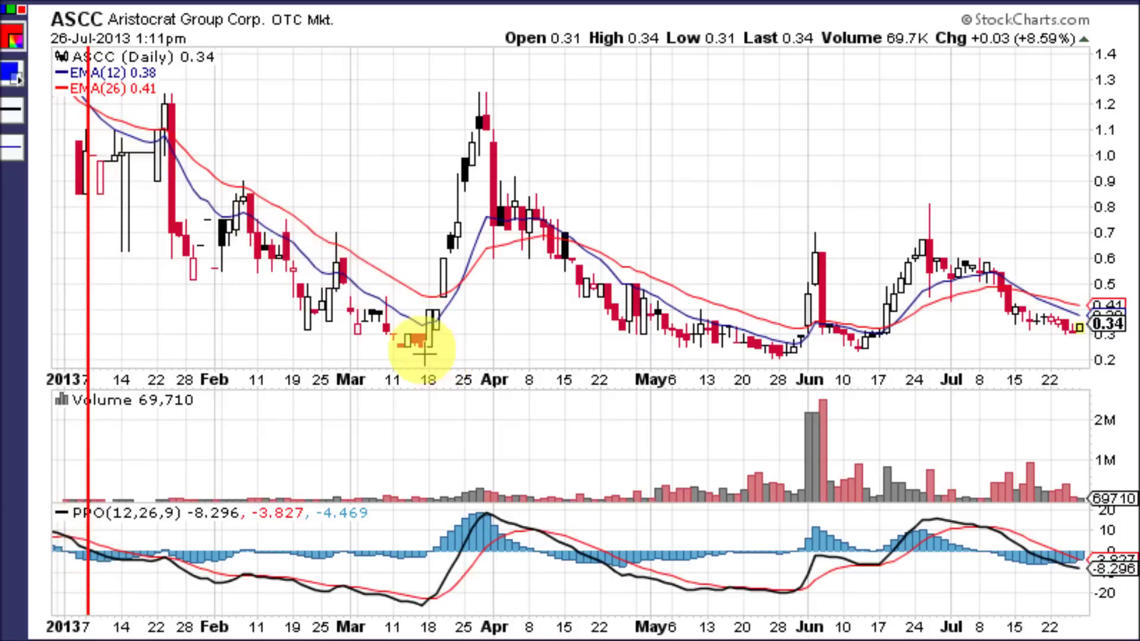
{"action": "key", "text": "g"}
{"action": "left_click", "coordinate": [428, 591]}
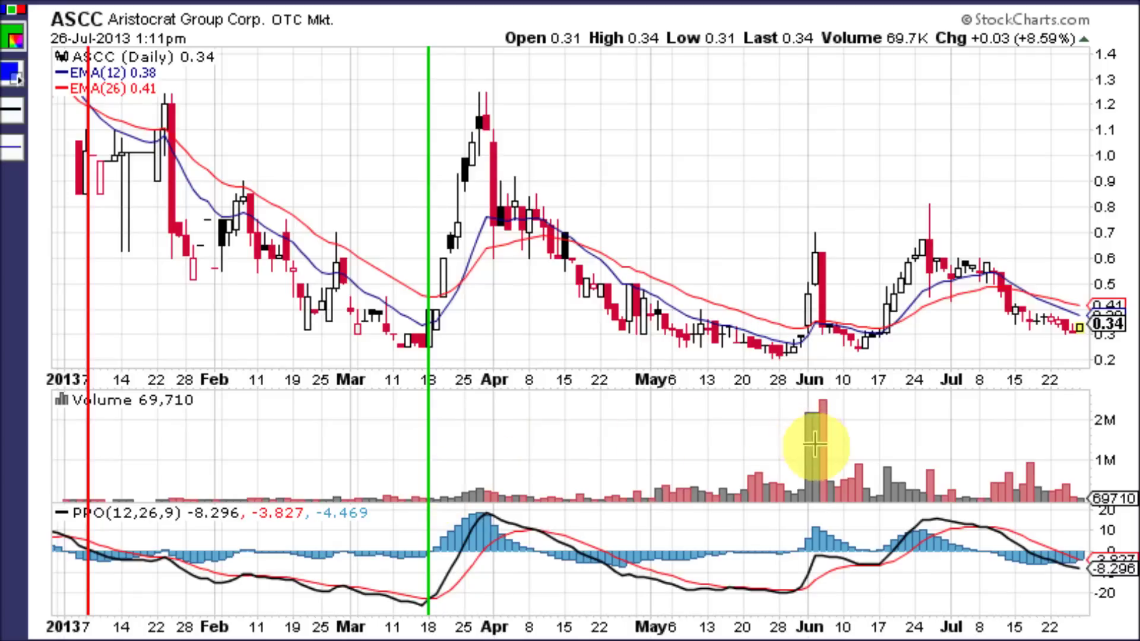
{"action": "left_click", "coordinate": [799, 602]}
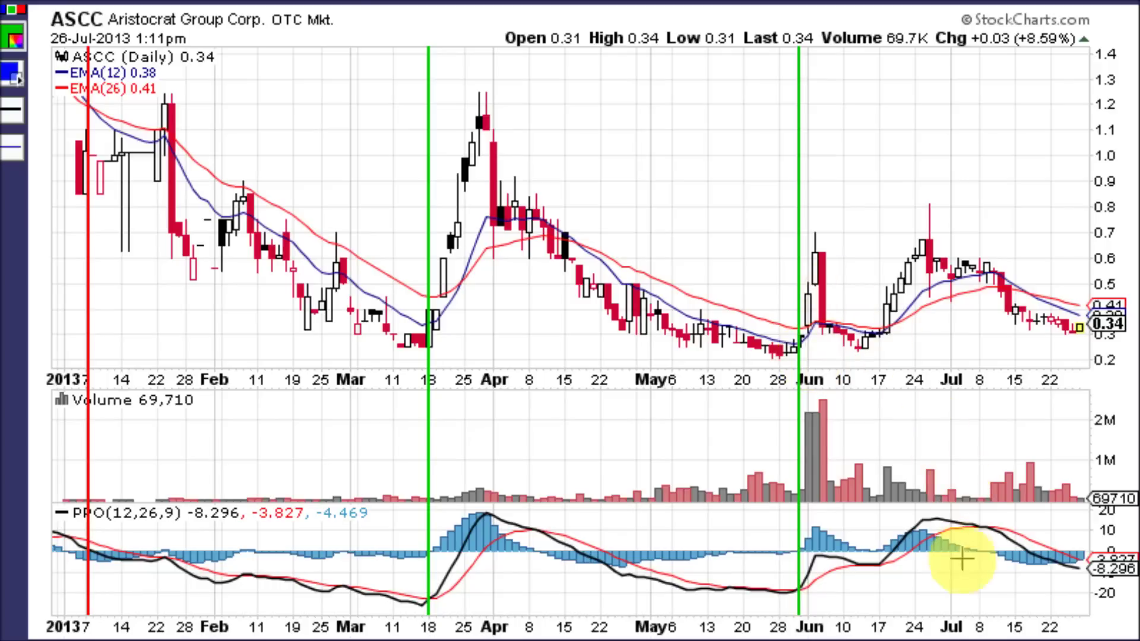
{"action": "left_click", "coordinate": [884, 588]}
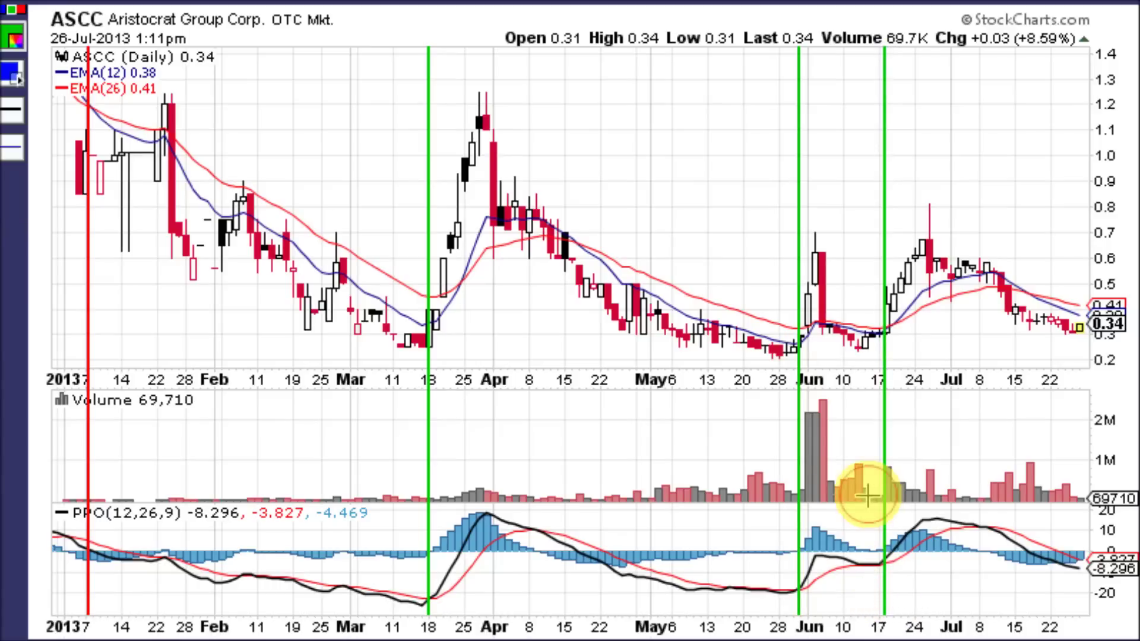
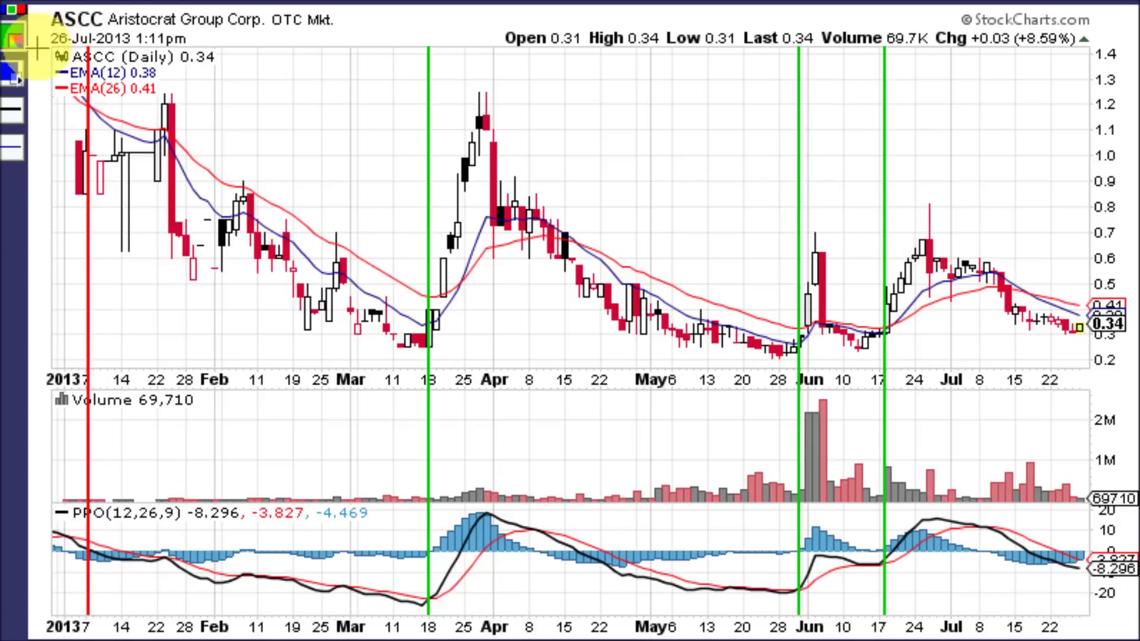
Step: Switch the line colour to red and draw vertical lines at the PPO's bearish signal-line and zero-line crossovers in April and July
{"action": "left_click", "coordinate": [14, 40]}
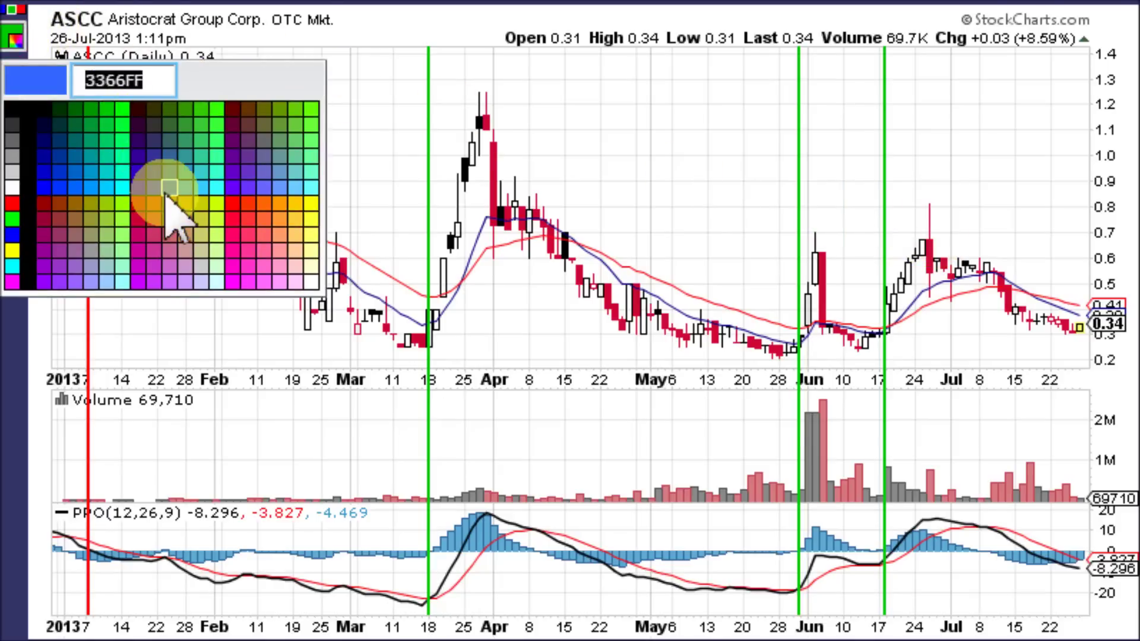
{"action": "left_click", "coordinate": [233, 205]}
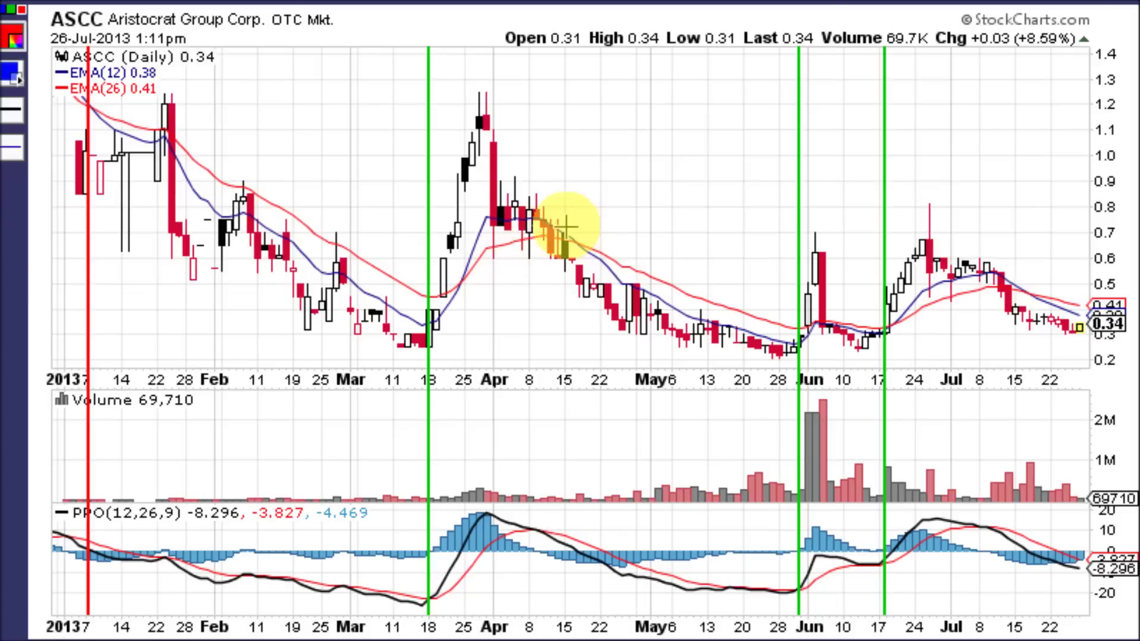
{"action": "left_click", "coordinate": [524, 516]}
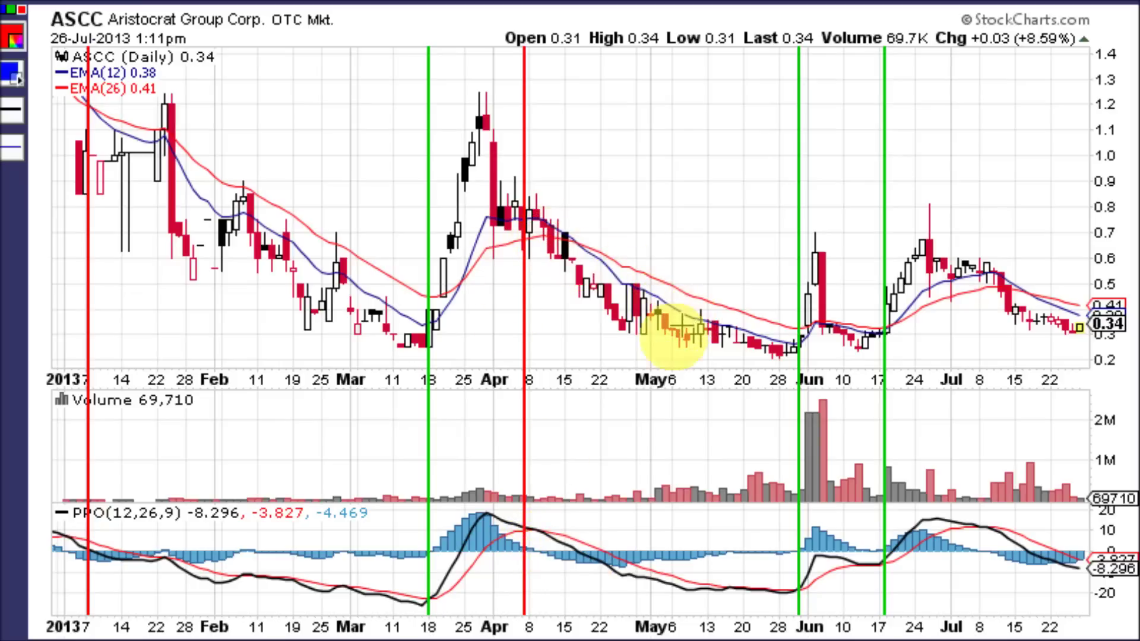
{"action": "left_click", "coordinate": [575, 567]}
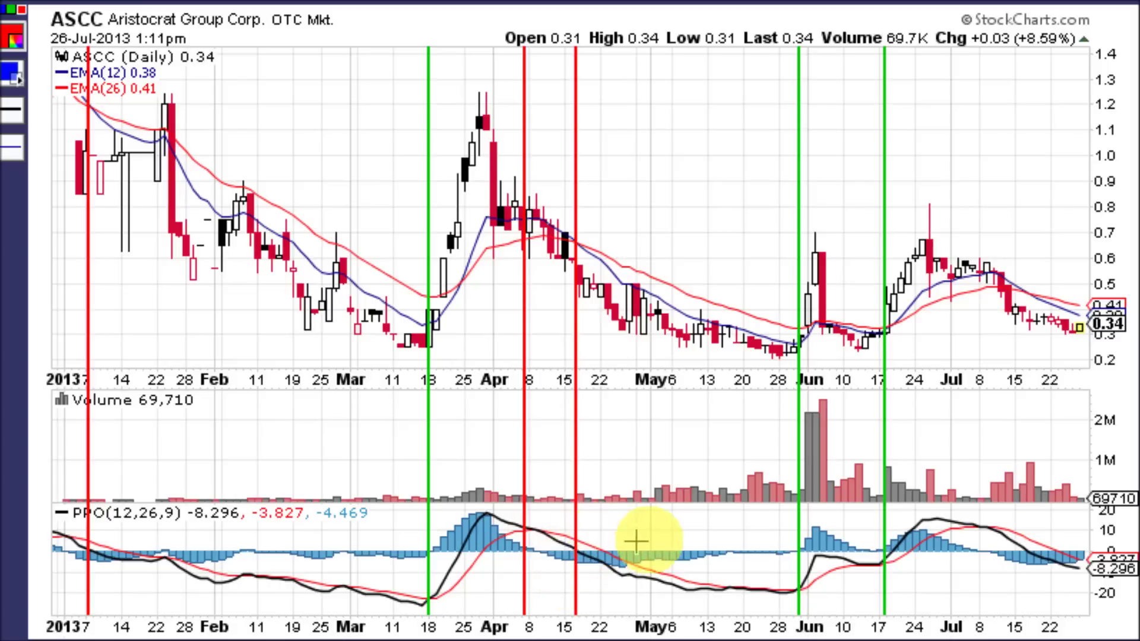
{"action": "left_click", "coordinate": [975, 522]}
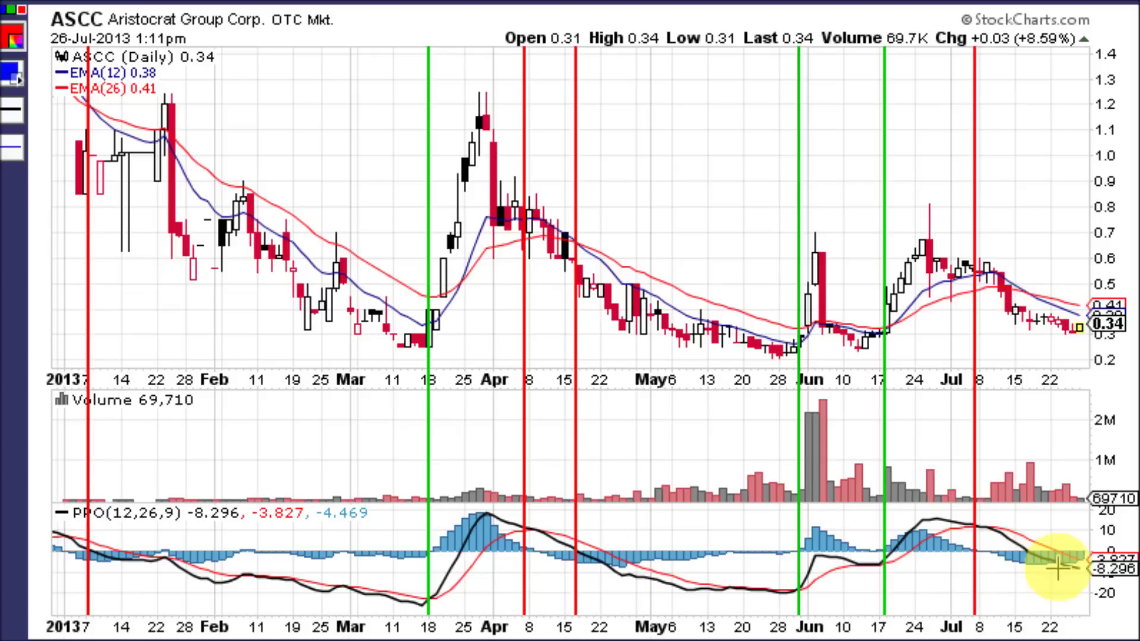
{"action": "left_click", "coordinate": [1029, 558]}
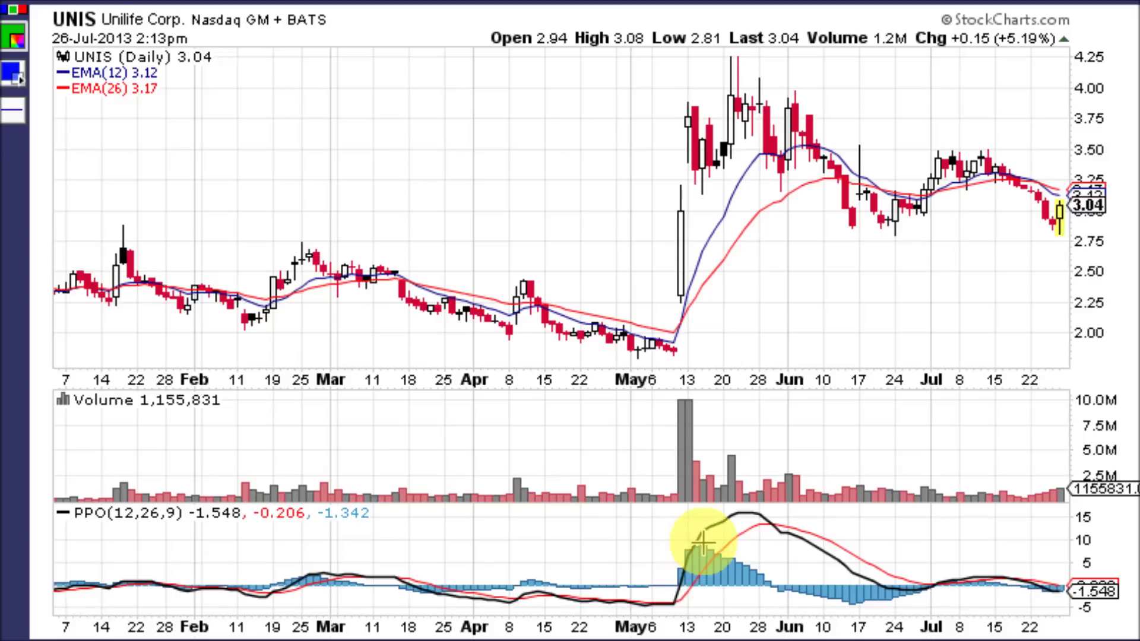
Step: On the UNIS chart, draw a green vertical line at the PPO's bullish May crossover and red vertical lines in late May and late July
{"action": "left_click", "coordinate": [678, 606]}
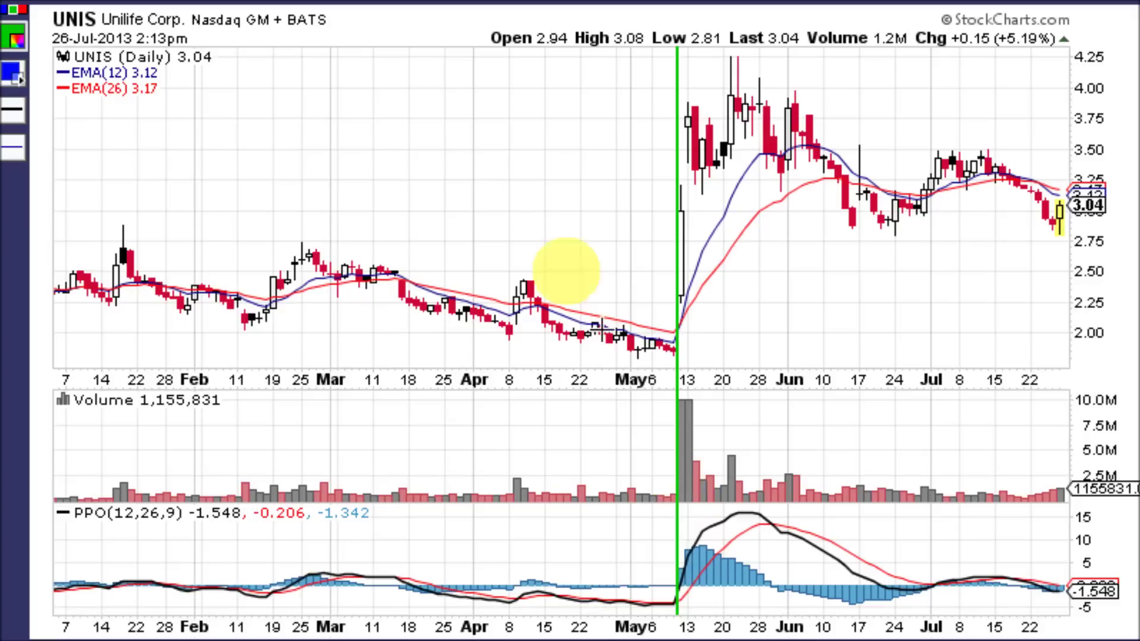
{"action": "left_click", "coordinate": [16, 39]}
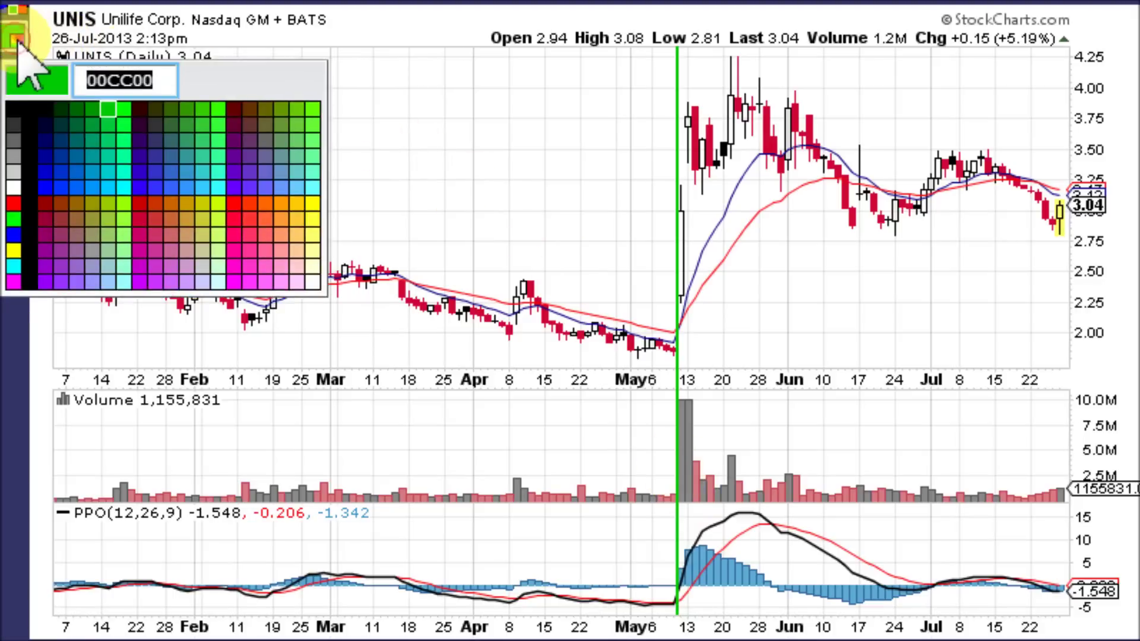
{"action": "left_click", "coordinate": [234, 203]}
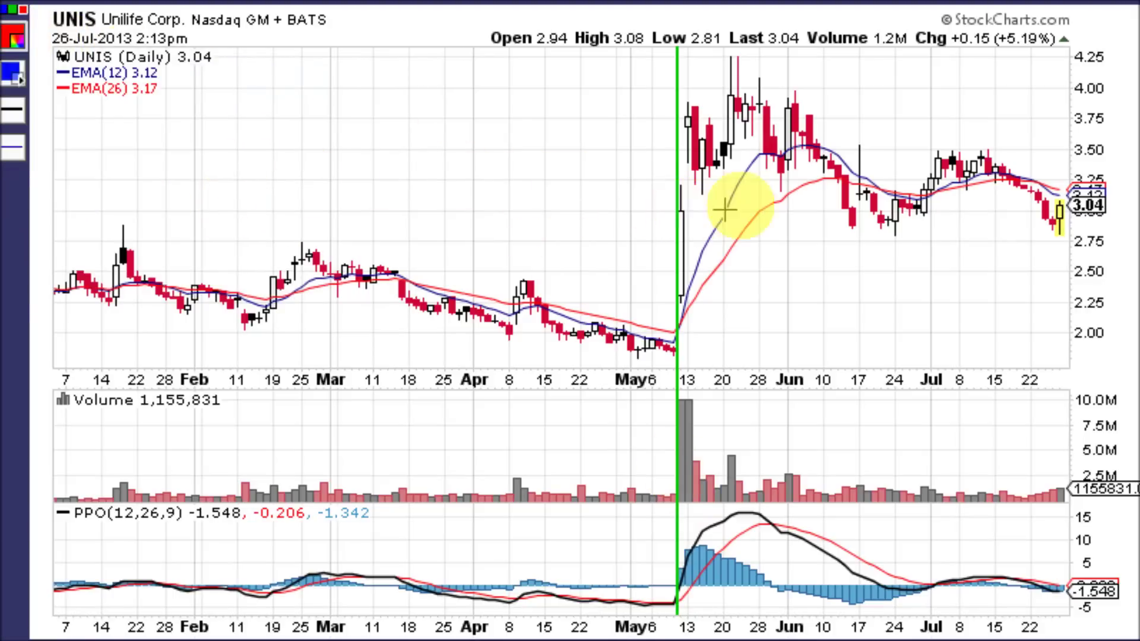
{"action": "left_click", "coordinate": [769, 504]}
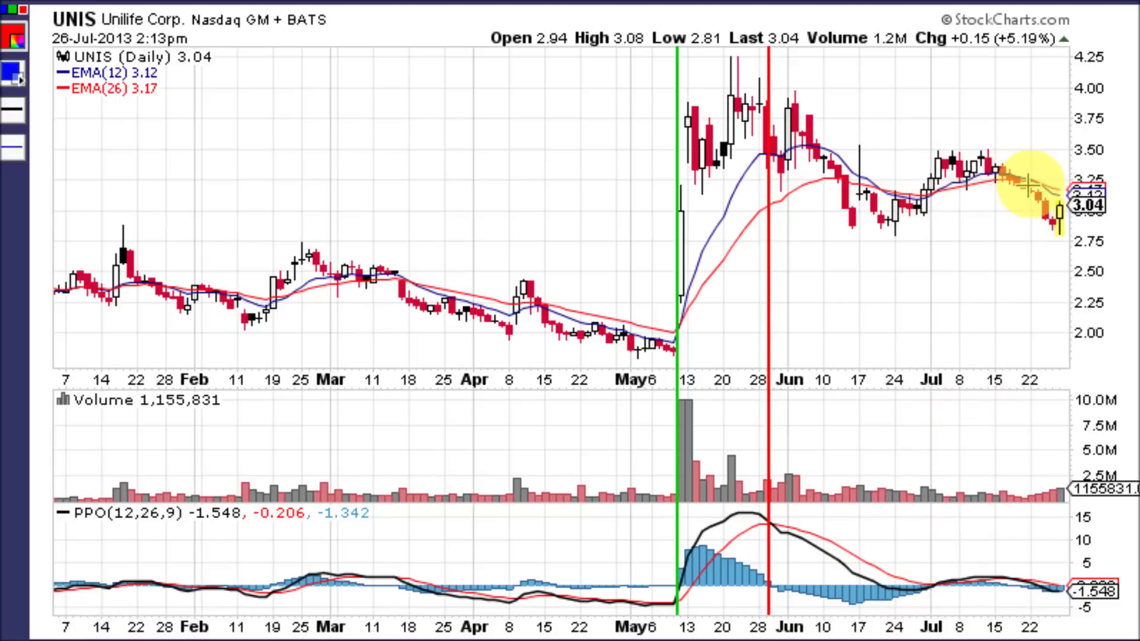
{"action": "left_click", "coordinate": [1039, 205]}
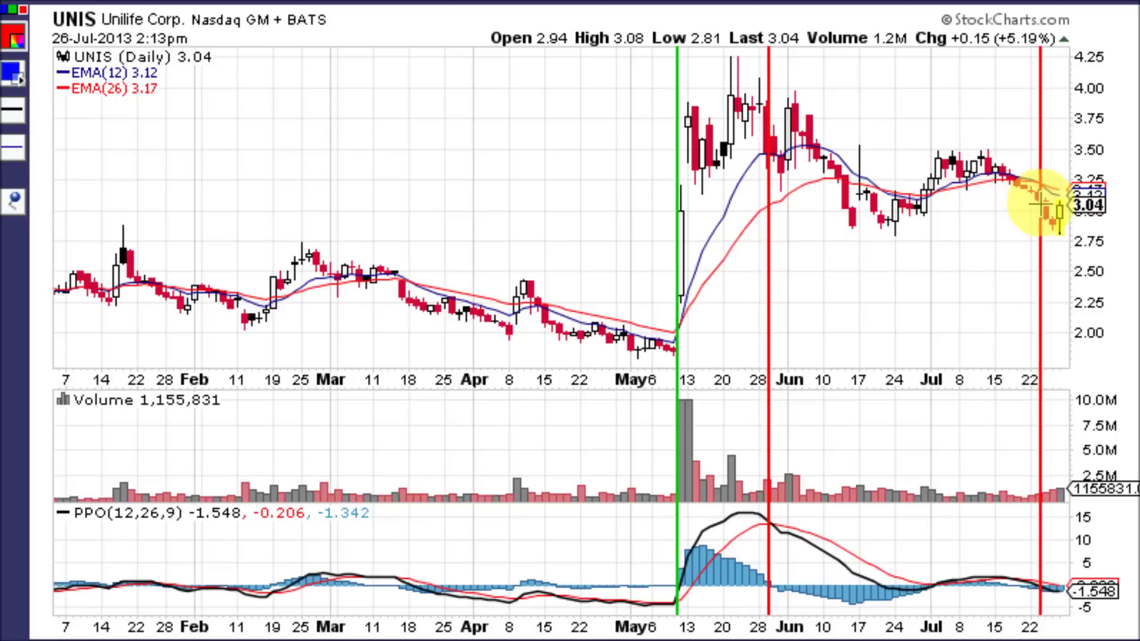
{"action": "left_click", "coordinate": [906, 275]}
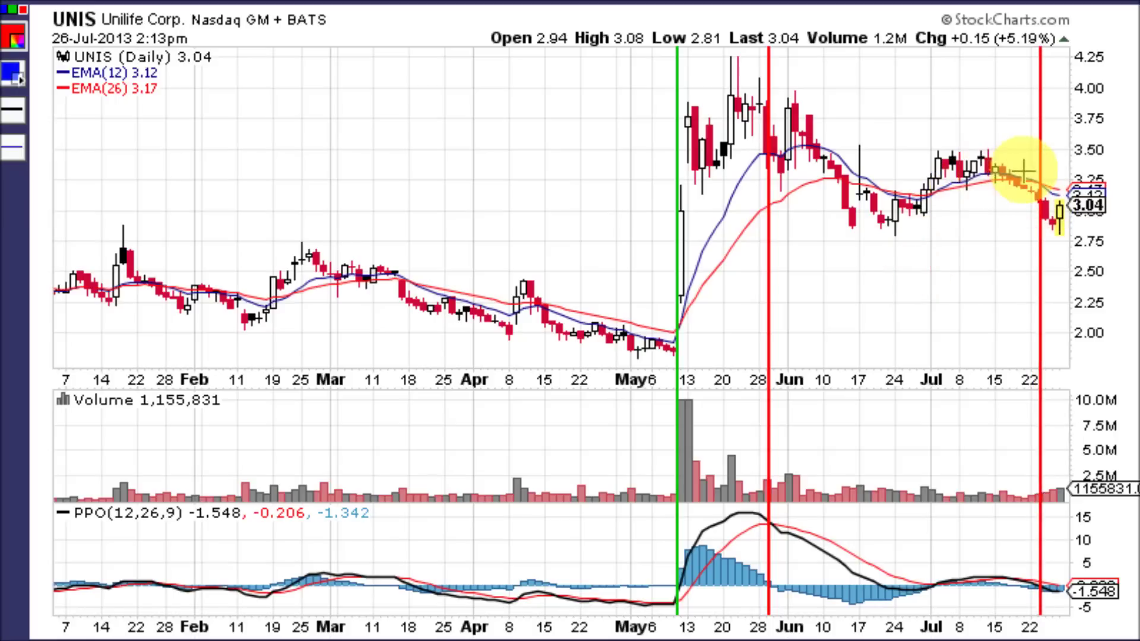